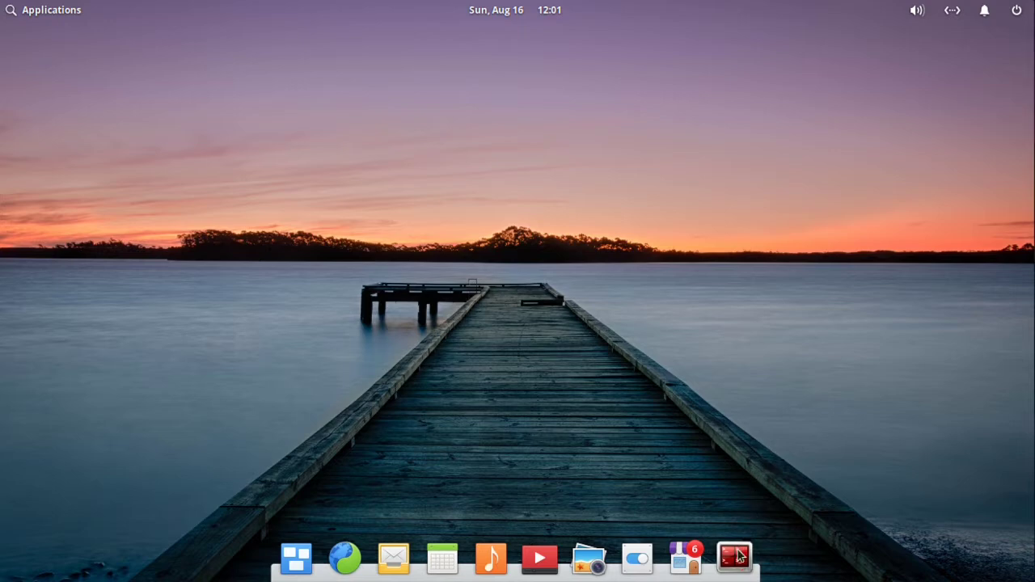
# Launch Terminal from the dock.
pyautogui.click(736, 555)
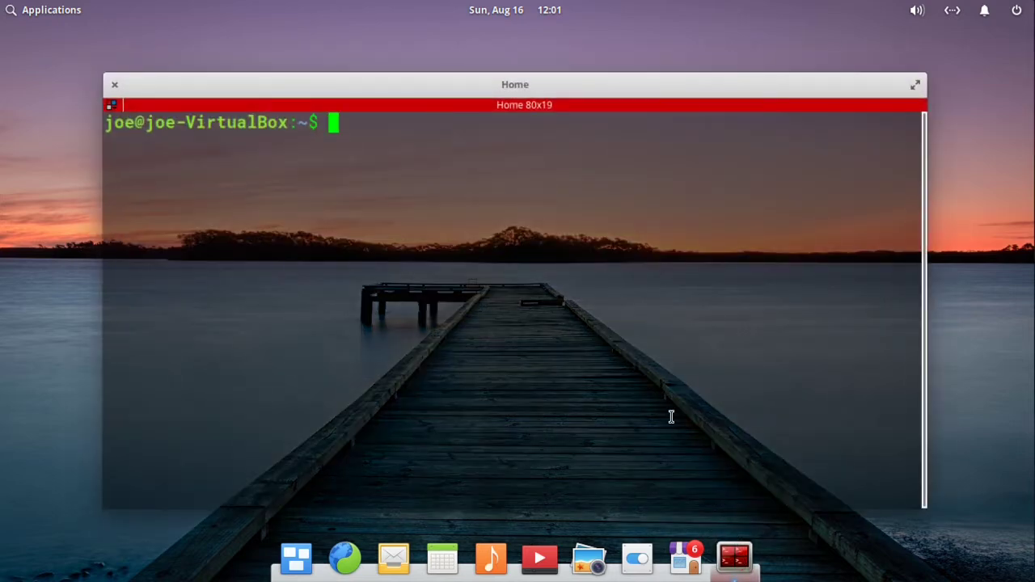
# Add the ppa:alexlarsson/flatpak repository with sudo add-apt-repository, authenticating and confirming.
pyautogui.write('sudo ')
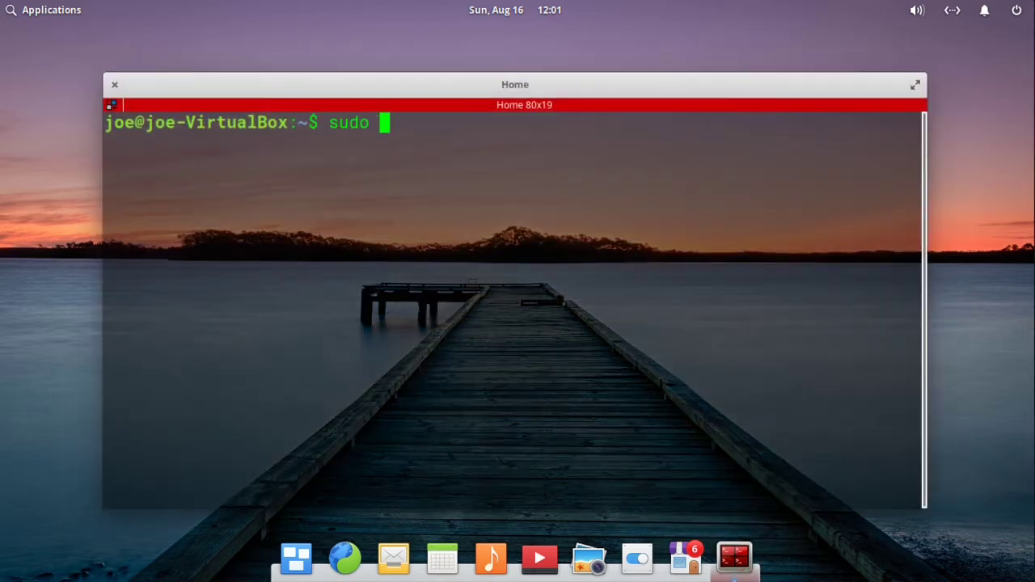
pyautogui.write('add-apt')
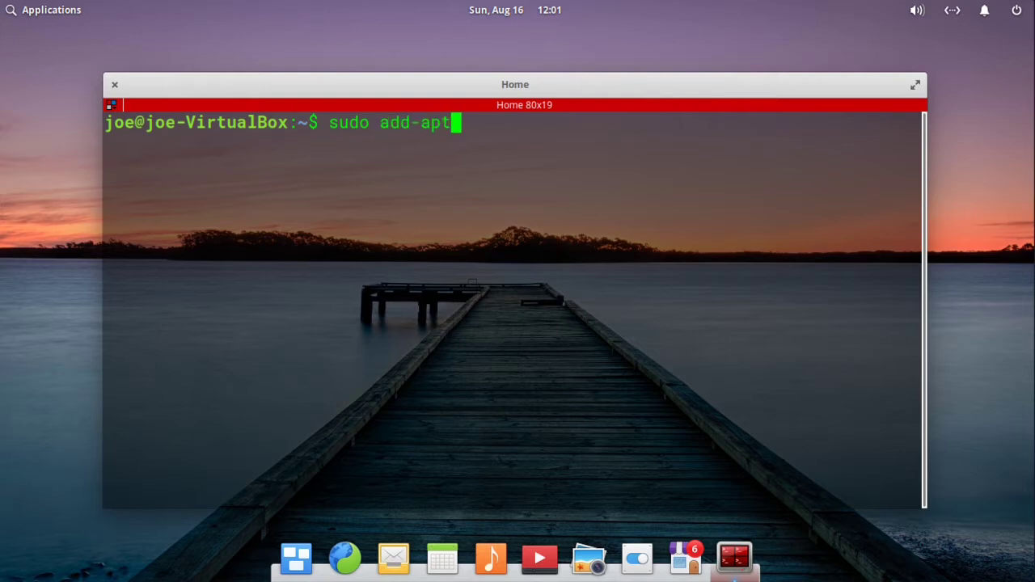
pyautogui.write('-repo')
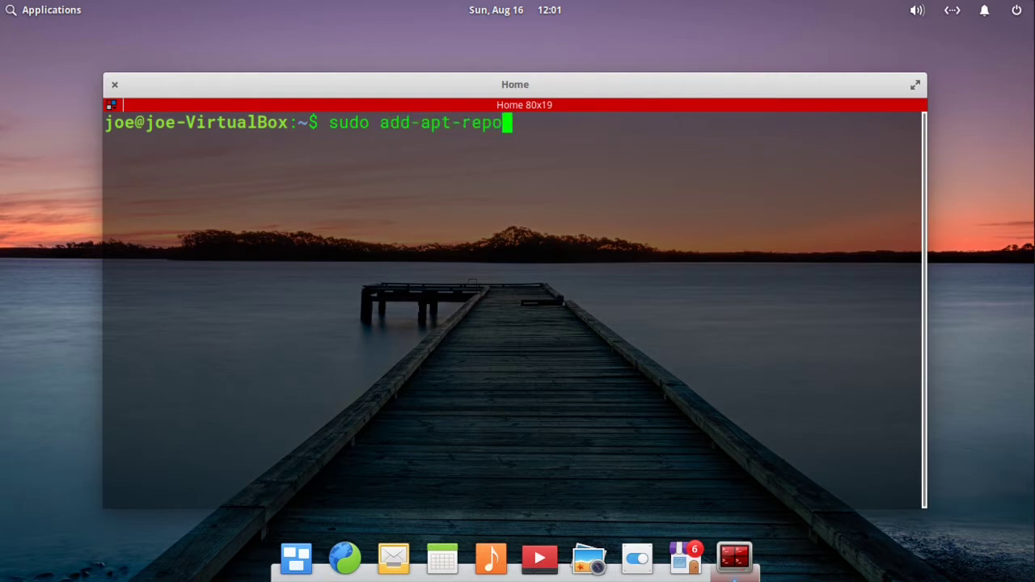
pyautogui.write('sitory')
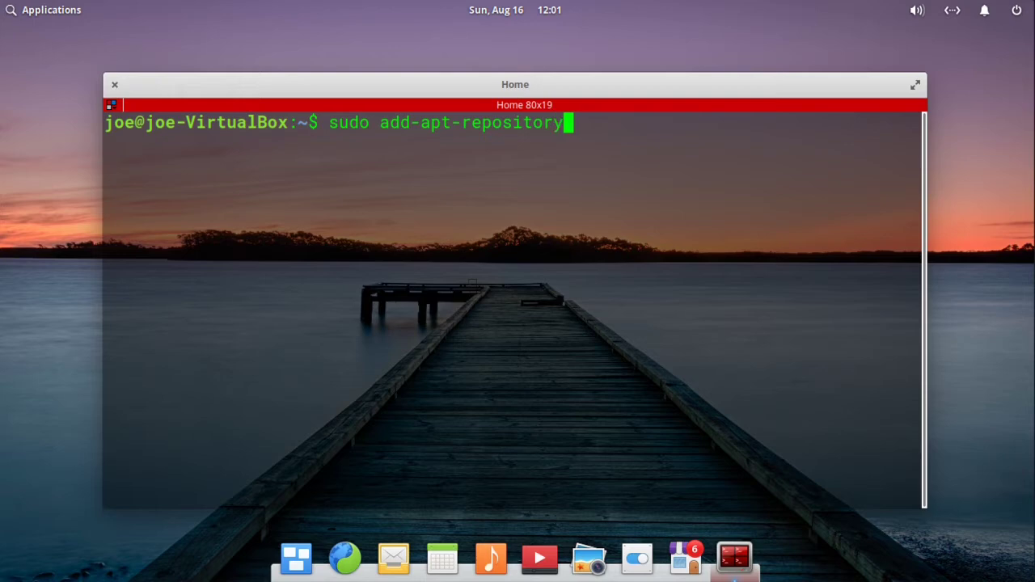
pyautogui.write(' ppa')
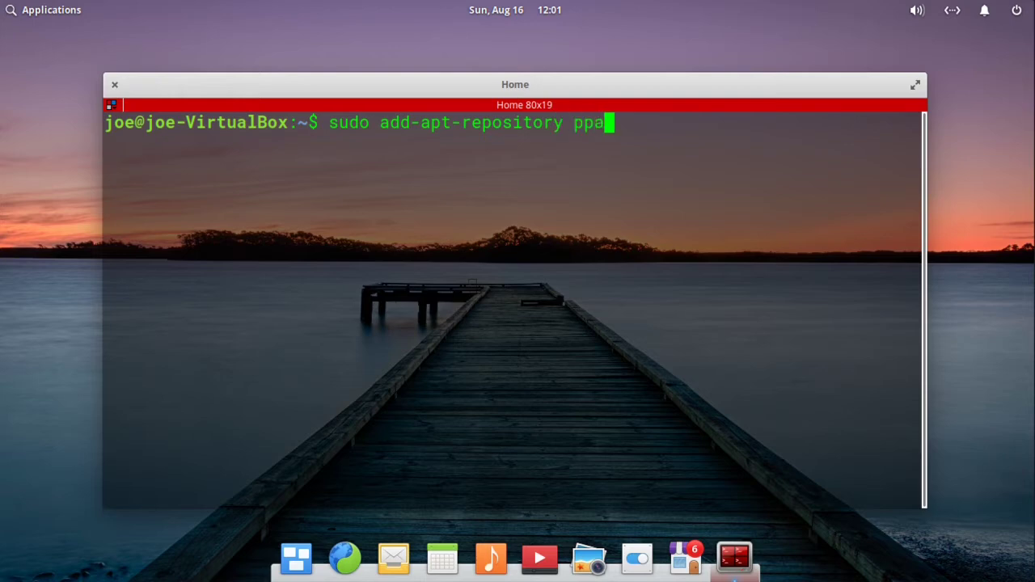
pyautogui.write(':al')
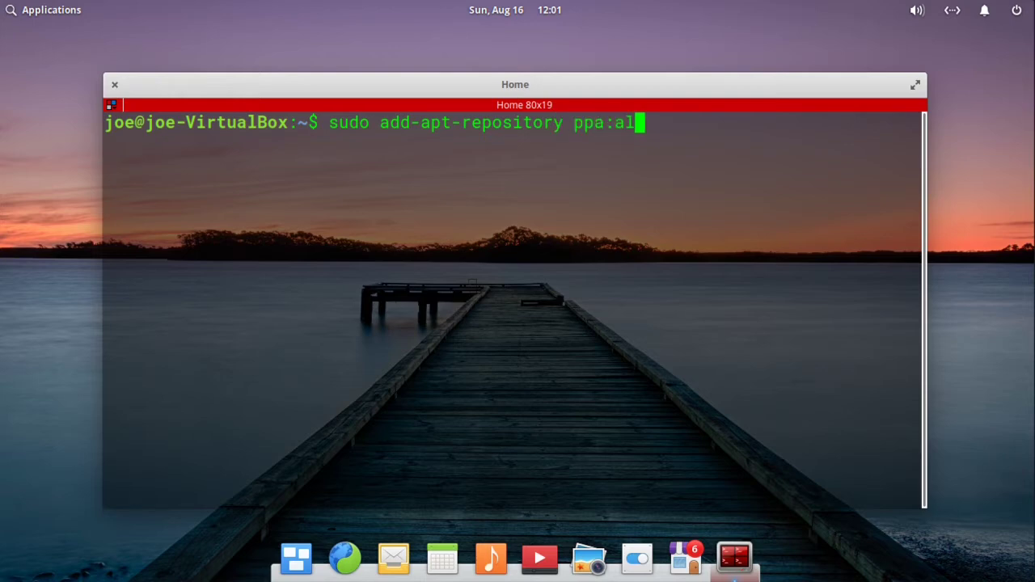
pyautogui.write('exla')
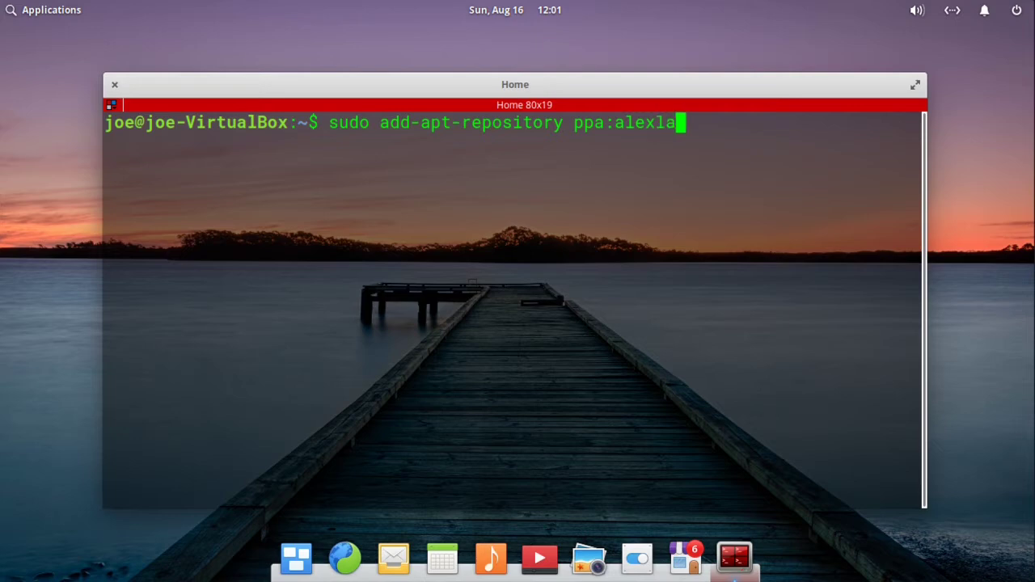
pyautogui.write('rsson/')
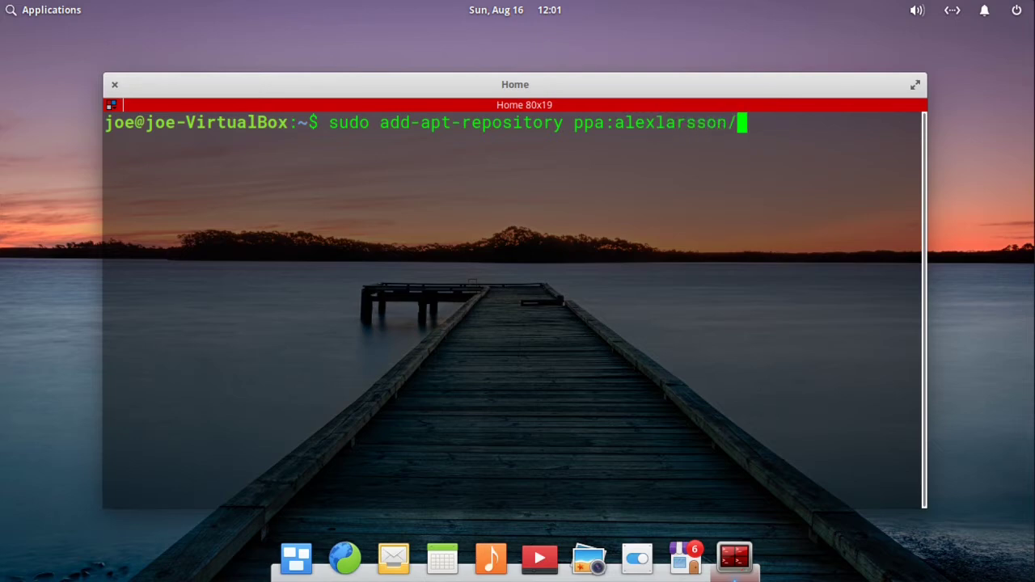
pyautogui.write('flatpak')
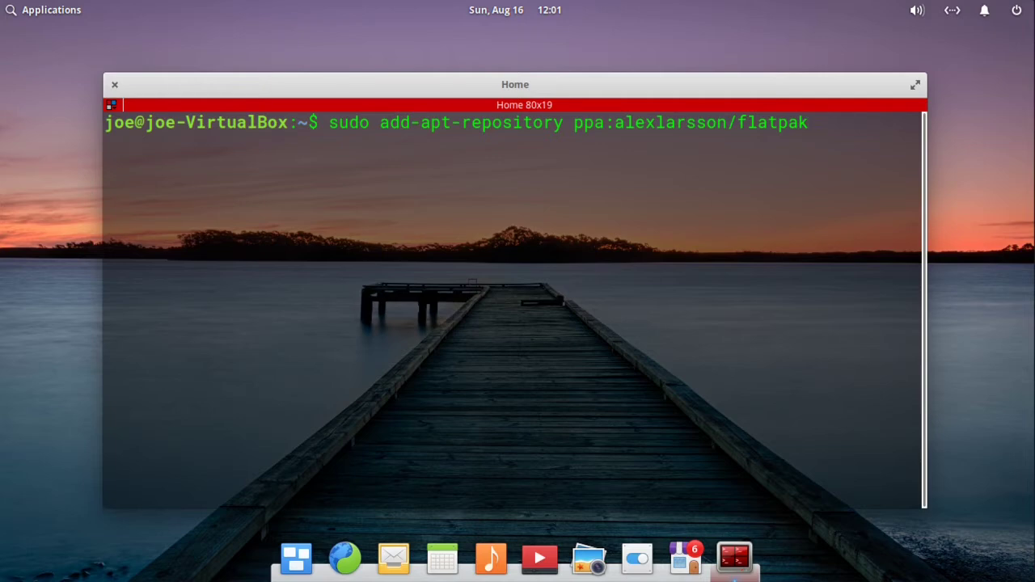
pyautogui.press('Return')
pyautogui.write('********')
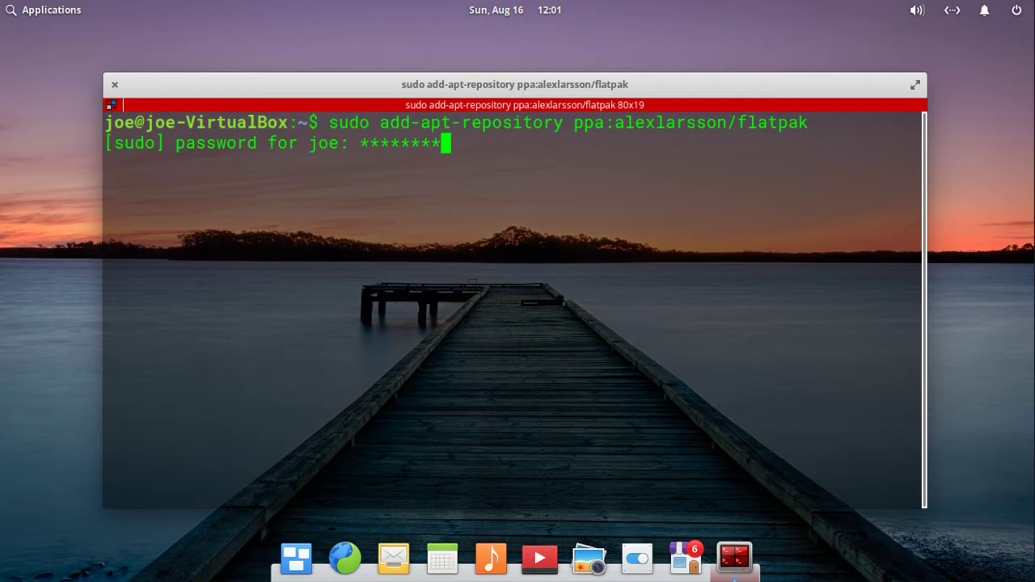
pyautogui.press('Return')
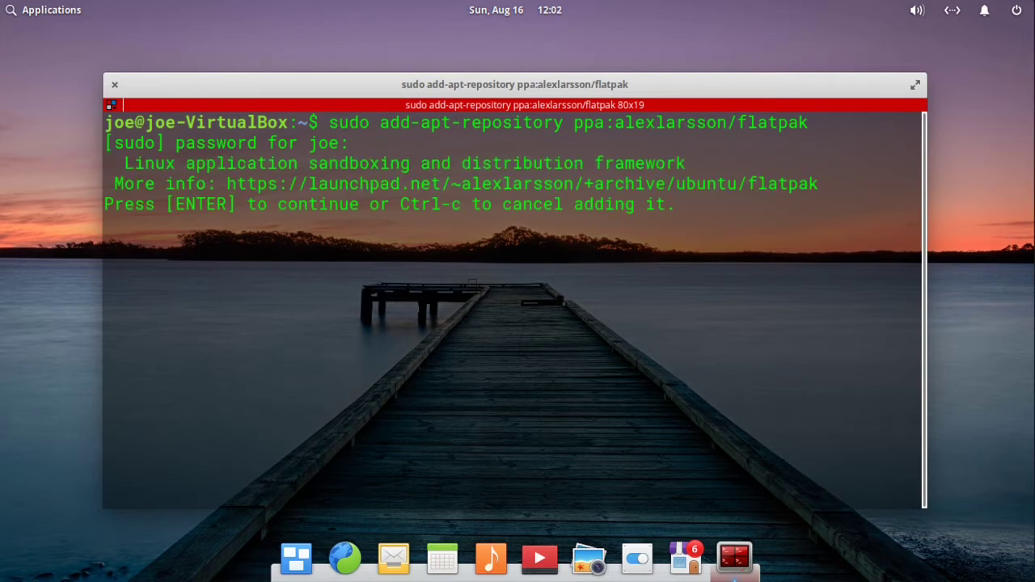
pyautogui.press('Return')
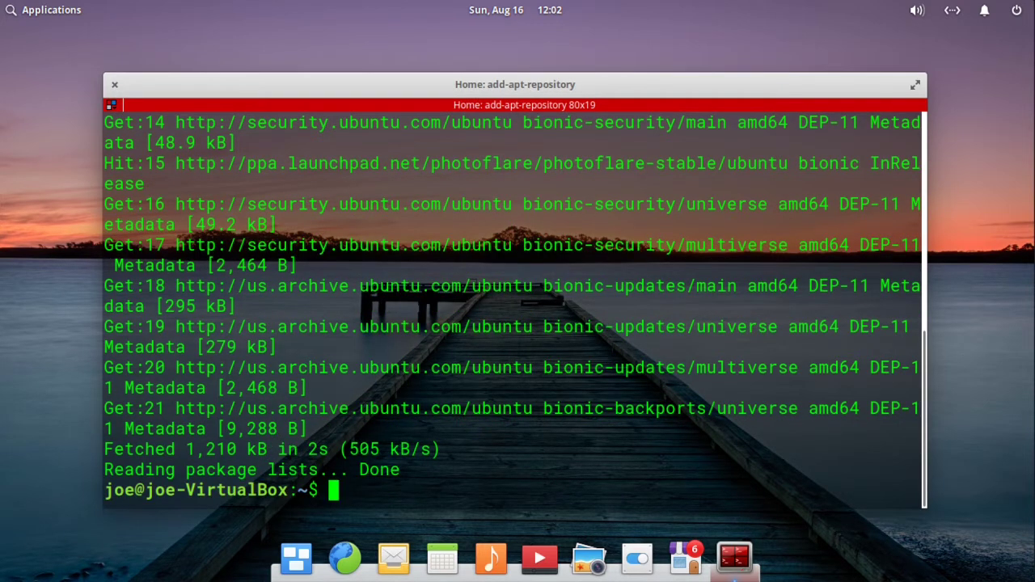
# Run sudo apt update to refresh package lists including the flatpak PPA.
pyautogui.write('sudo apt update')
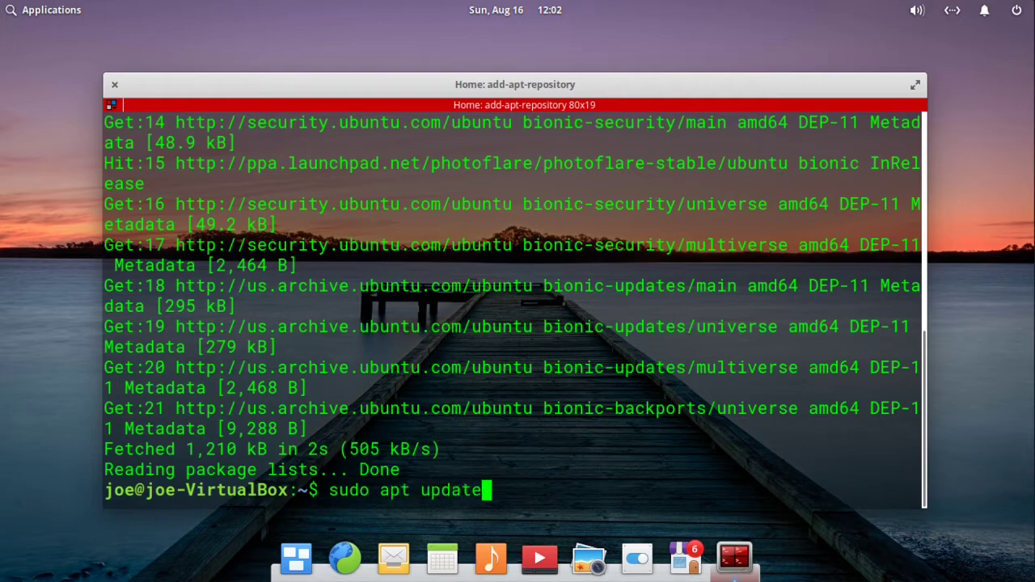
pyautogui.press('Return')
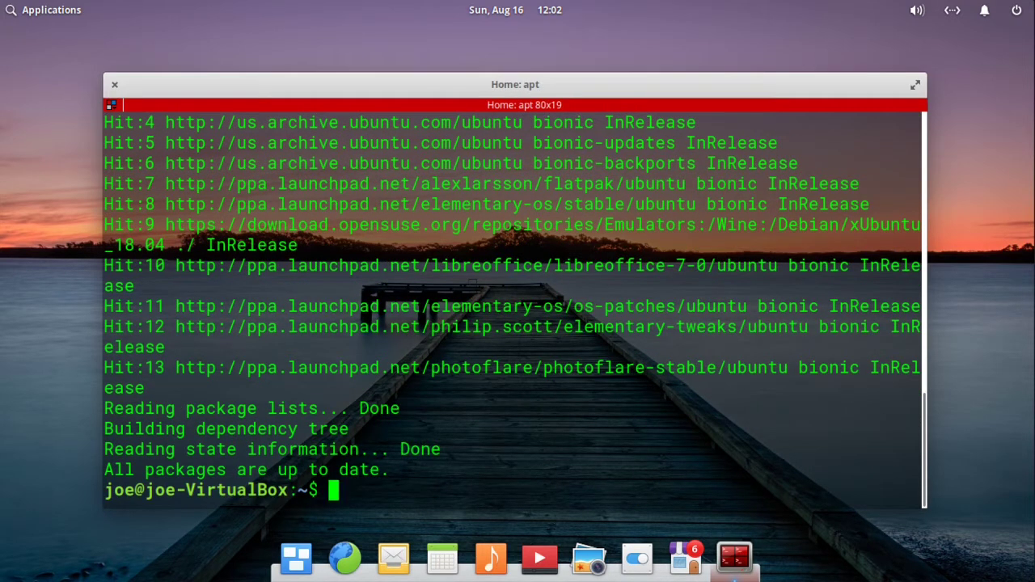
# Run sudo apt install flatpak, confirming flatpak 1.6.3 is already installed.
pyautogui.write('sudo ap')
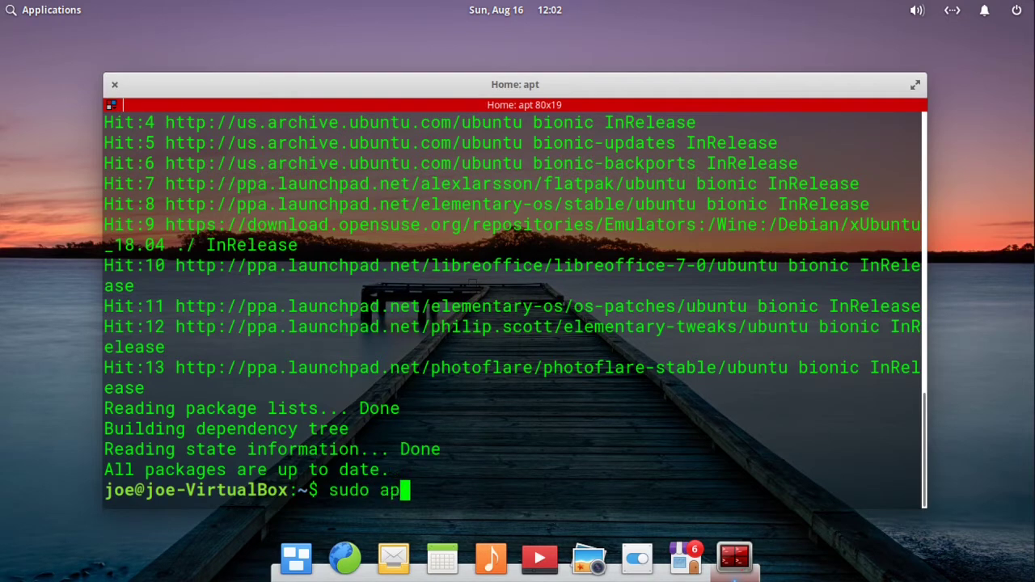
pyautogui.write('t install')
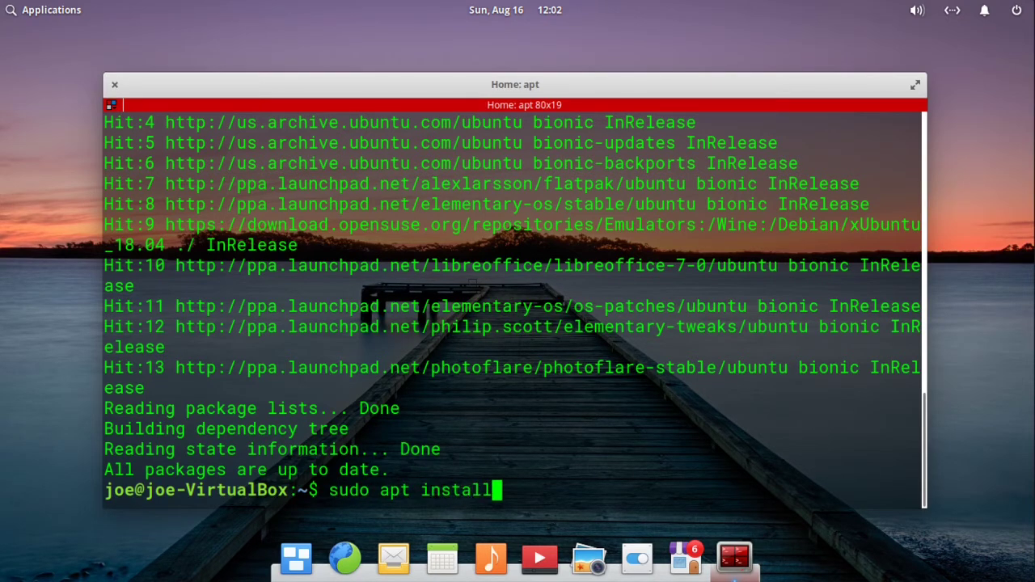
pyautogui.write(' flatpak')
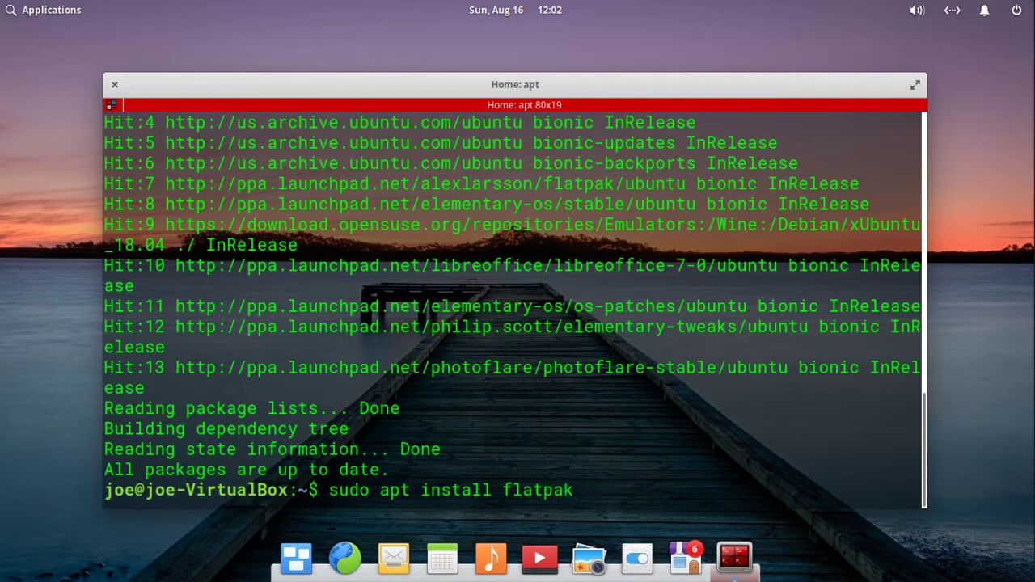
pyautogui.press('Return')
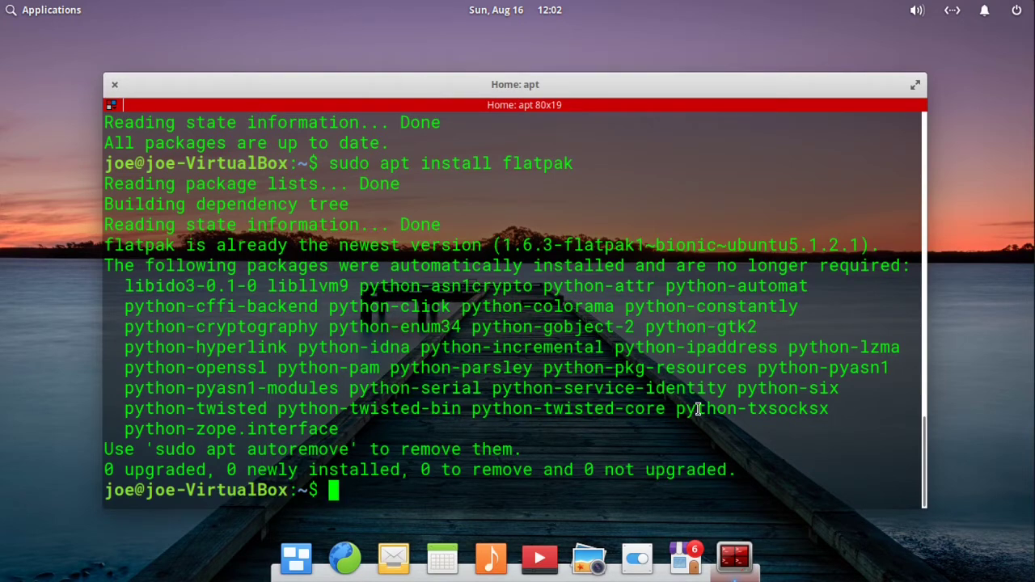
pyautogui.write('clear')
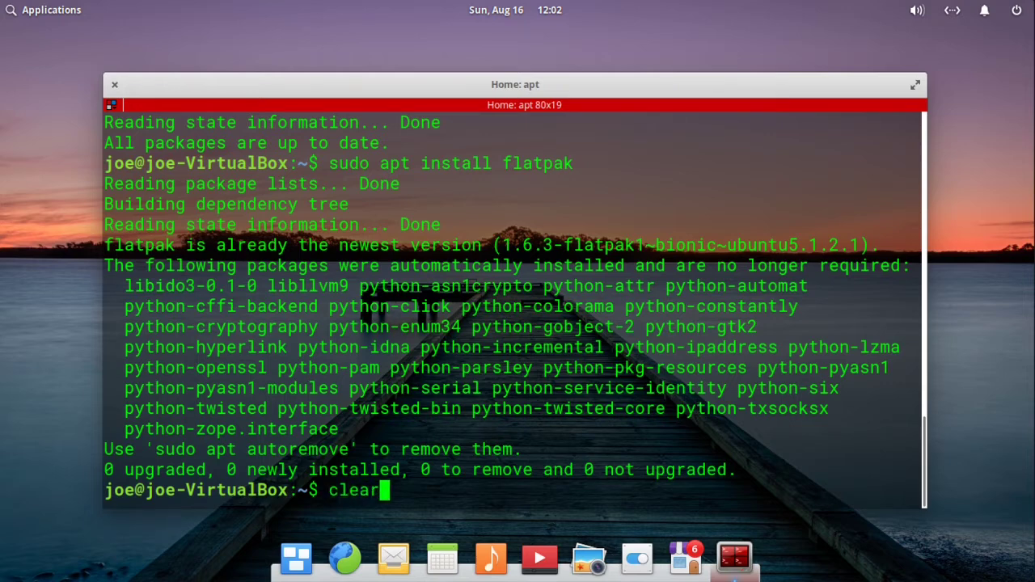
pyautogui.press('Return')
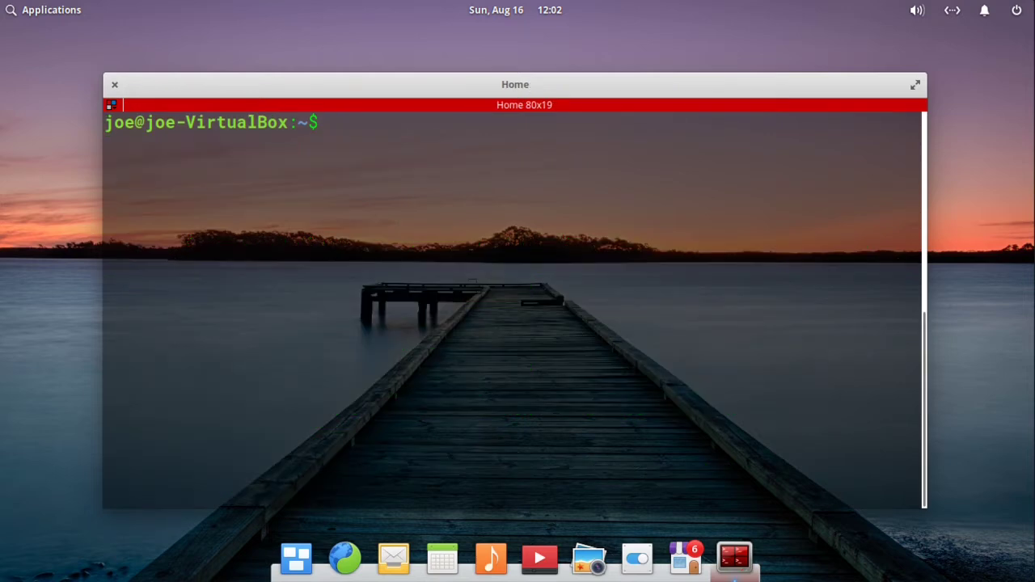
pyautogui.write('flatpak r')
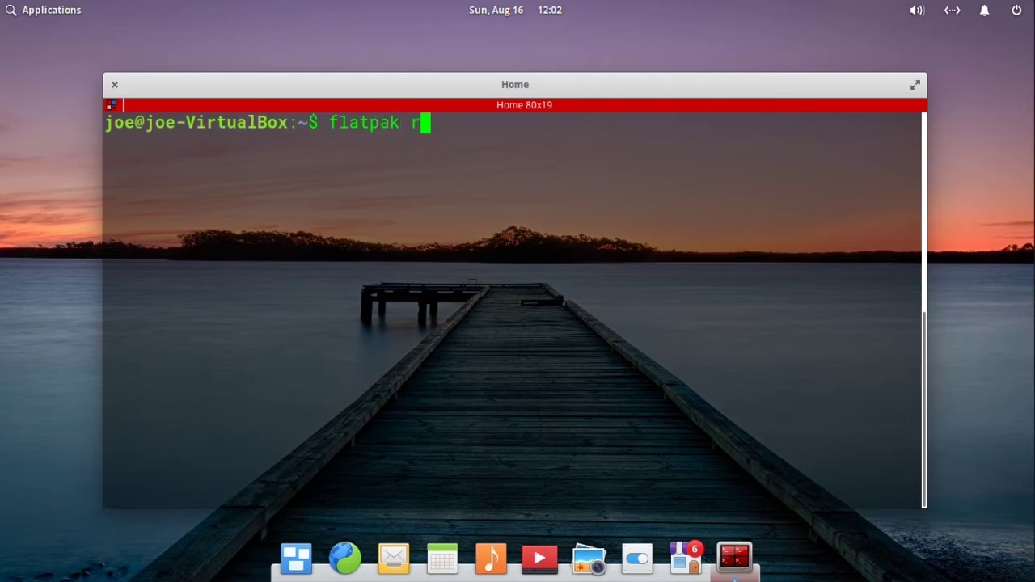
pyautogui.write('emote-a')
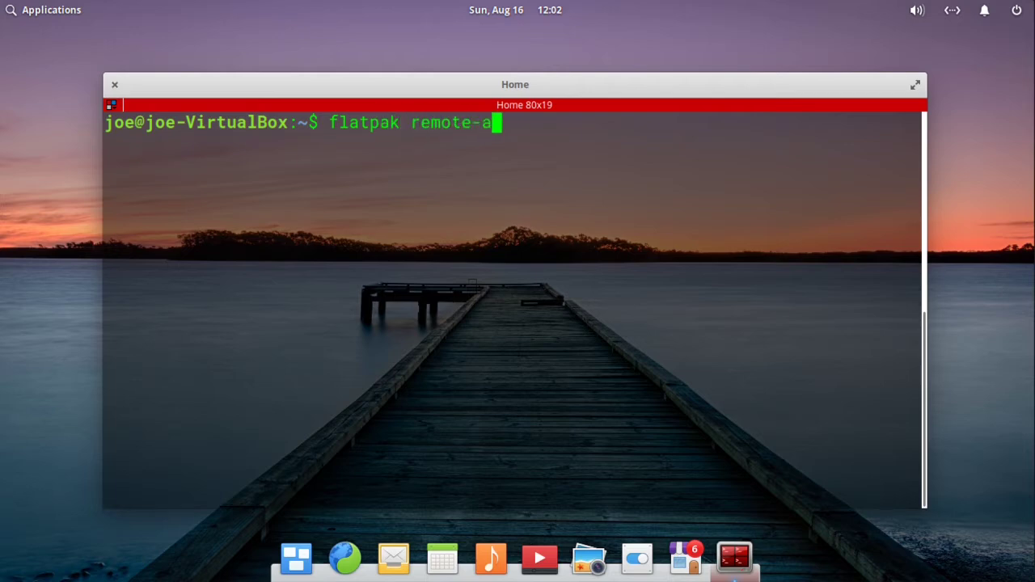
pyautogui.write('dd --')
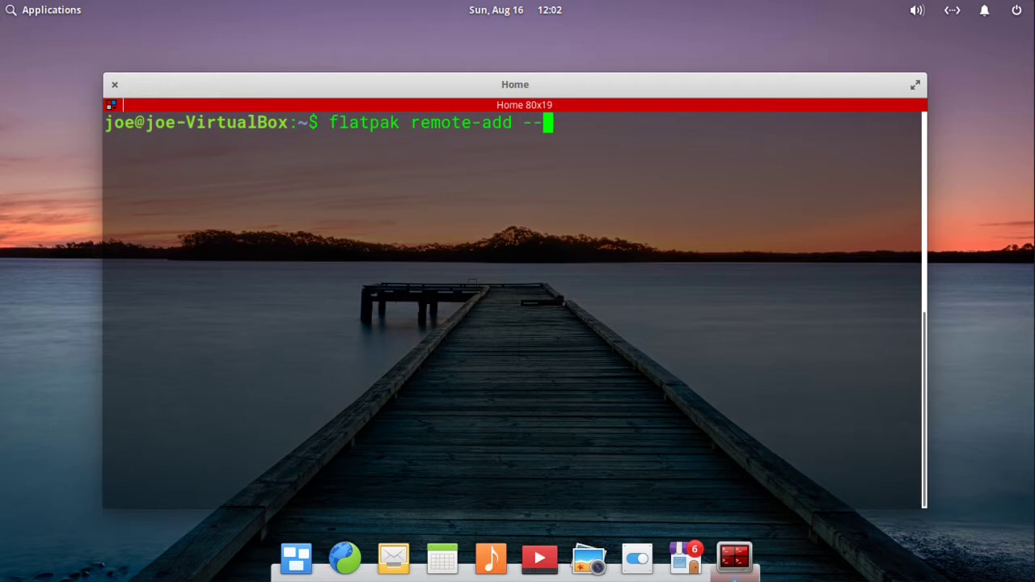
pyautogui.write('if-not-exists')
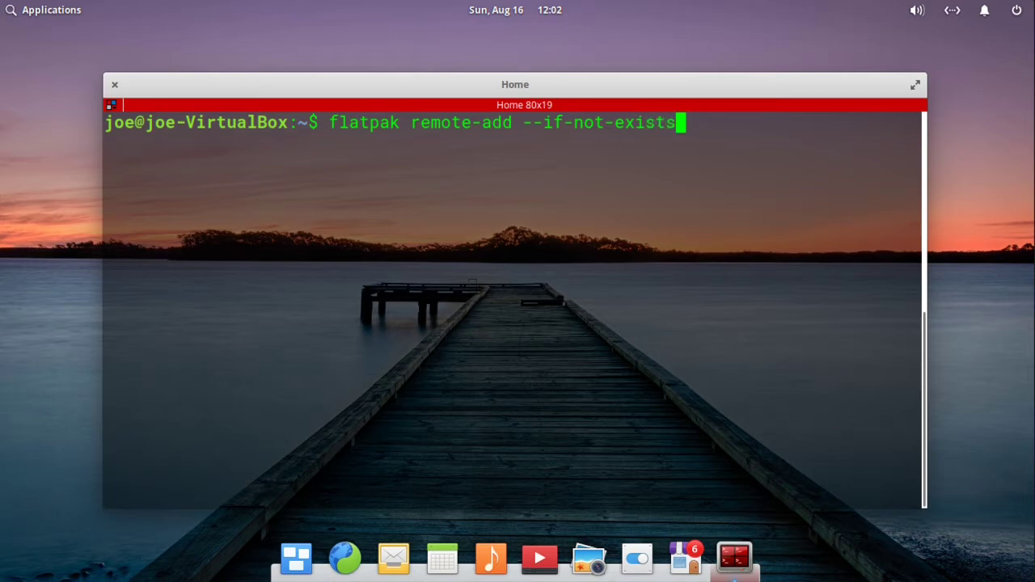
pyautogui.write(' flathu')
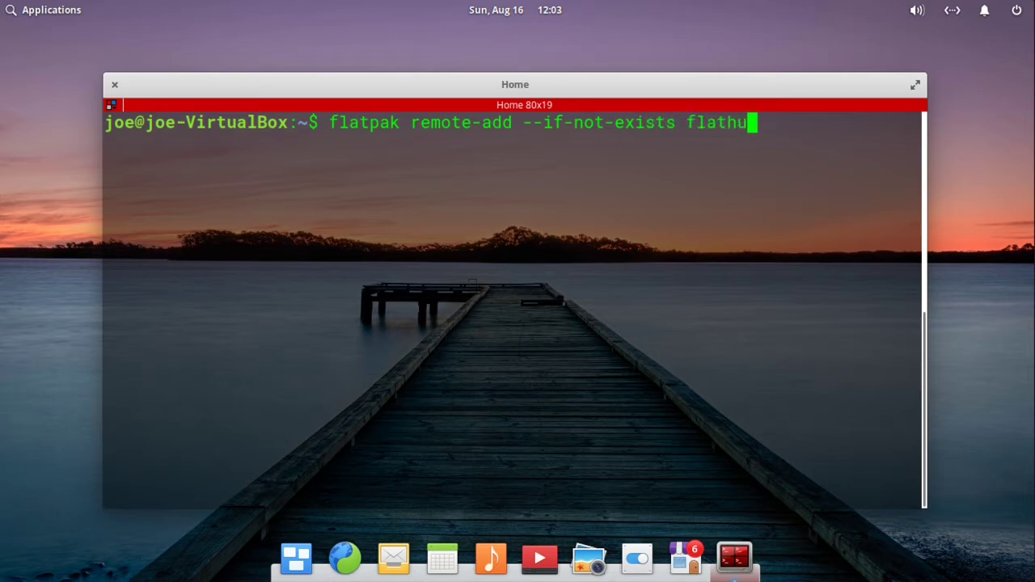
pyautogui.write('b https')
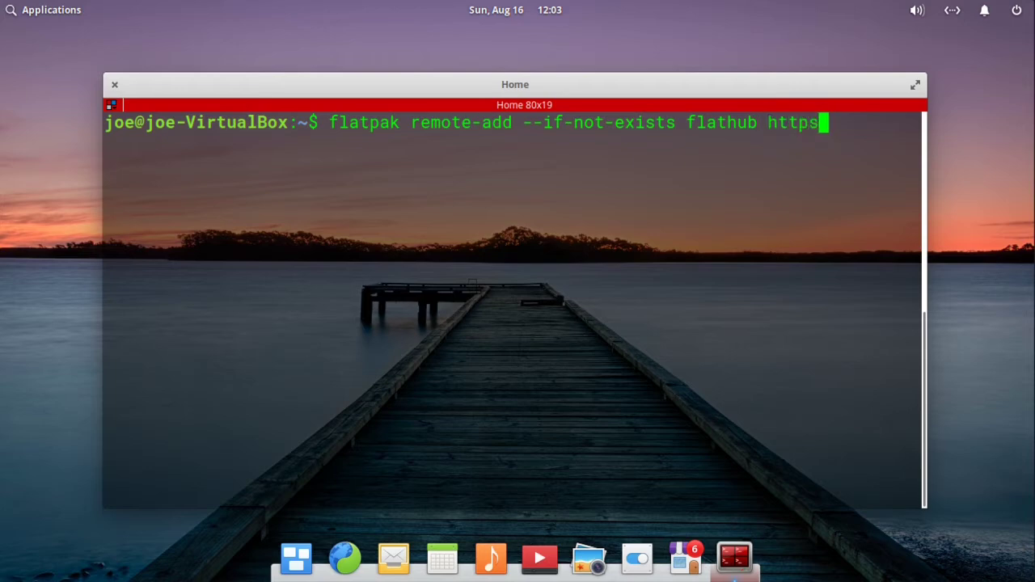
pyautogui.write('://fl')
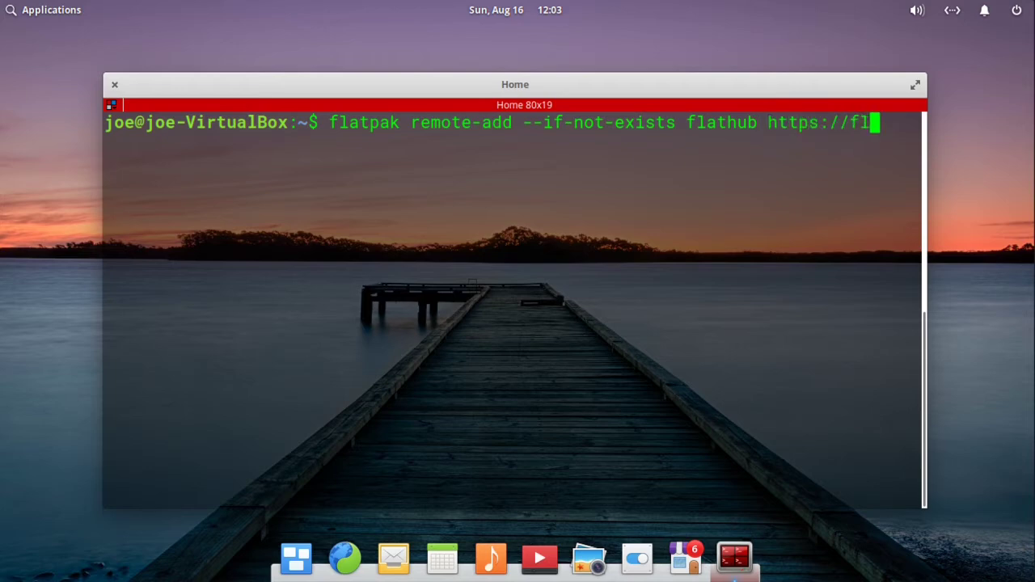
pyautogui.write('athub.org/')
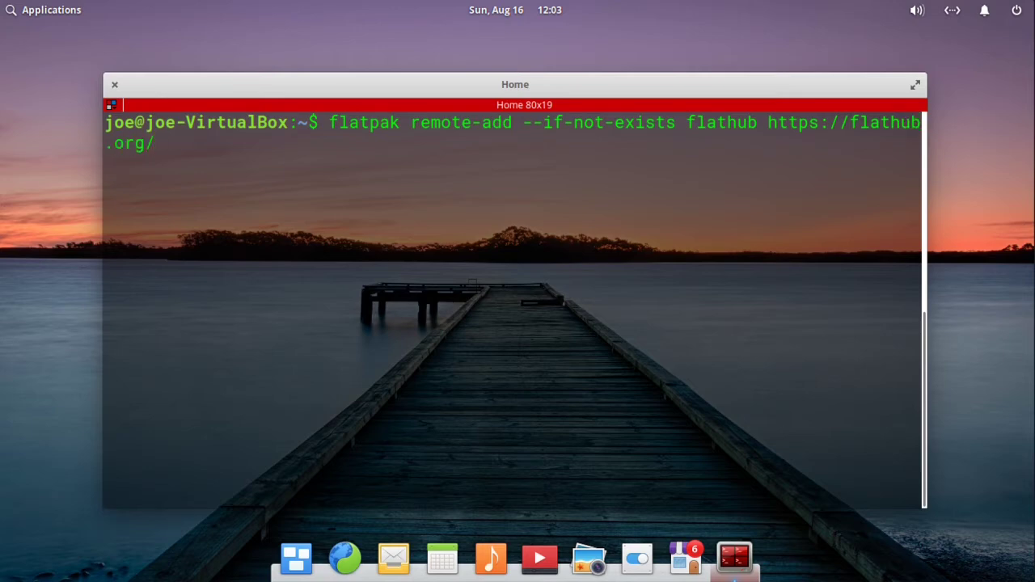
pyautogui.write('repo/flathub')
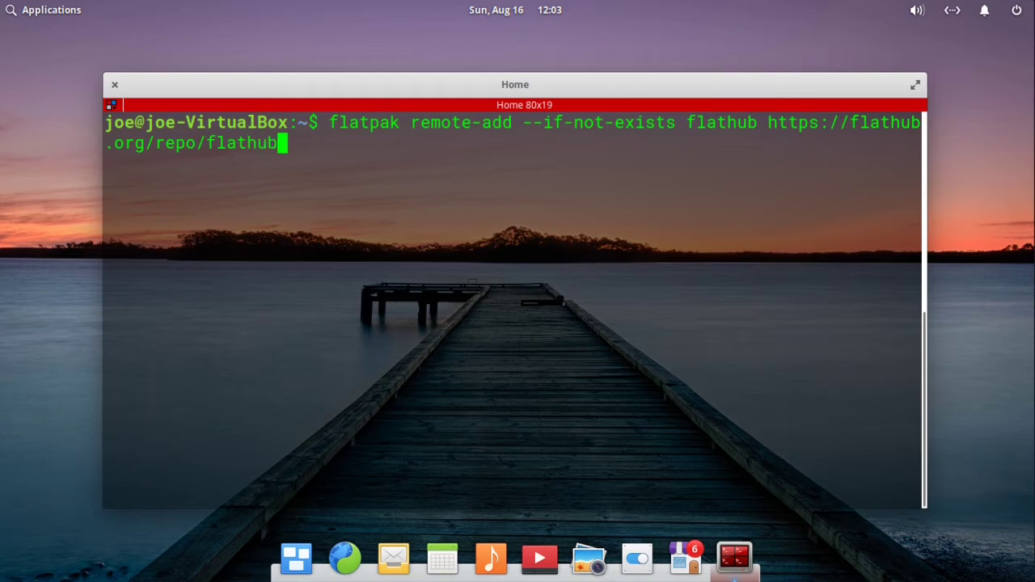
pyautogui.write('.flatpakrepo')
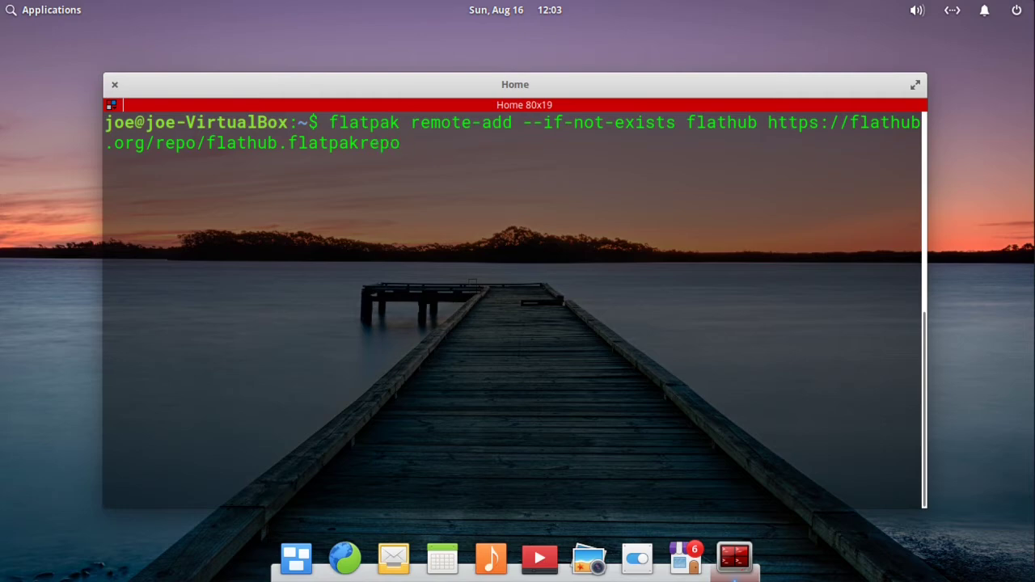
pyautogui.press('Return')
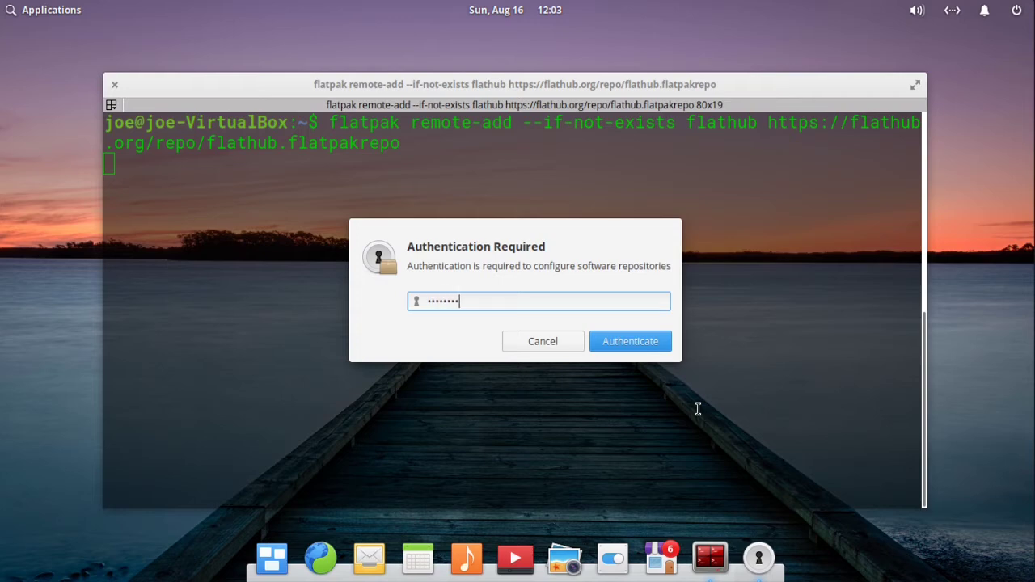
pyautogui.press('Return')
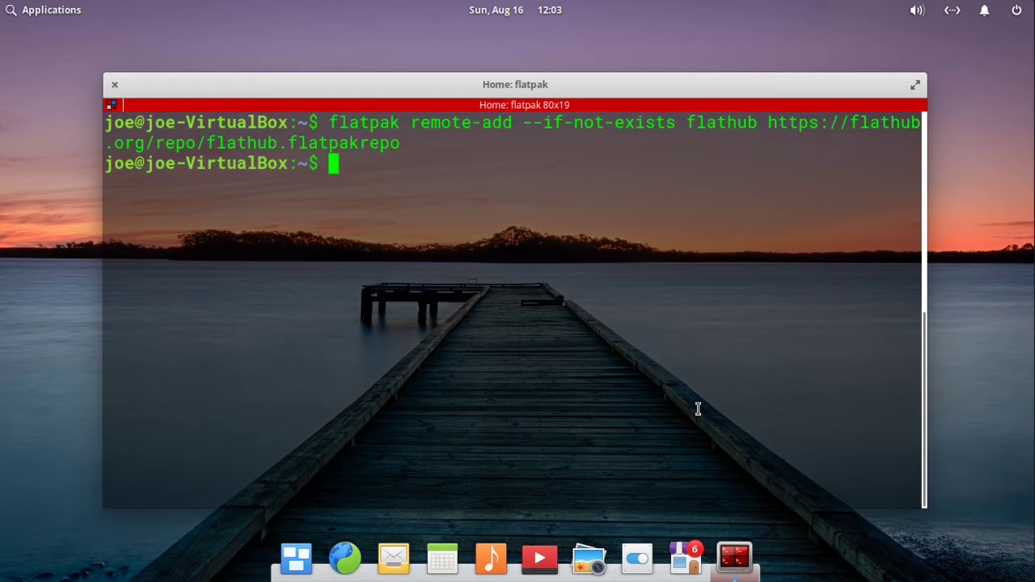
# Close the terminal and restart the computer from the power menu.
pyautogui.click(113, 85)
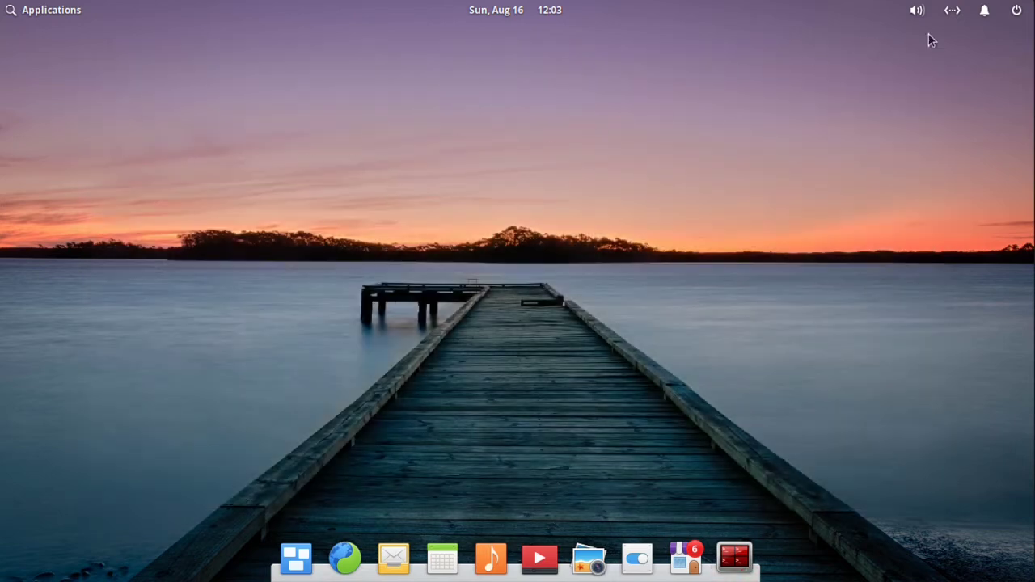
pyautogui.click(1017, 11)
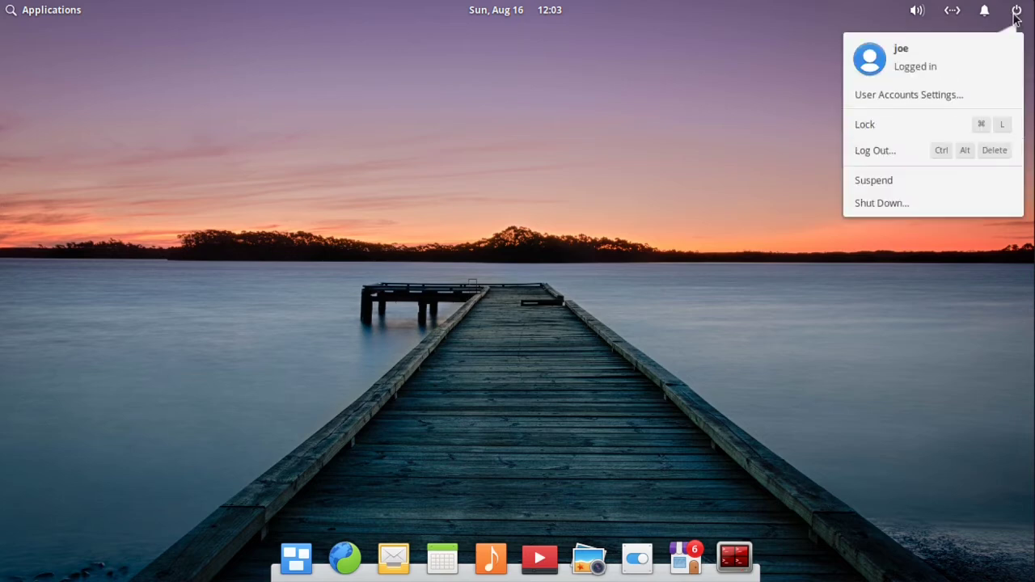
pyautogui.click(883, 203)
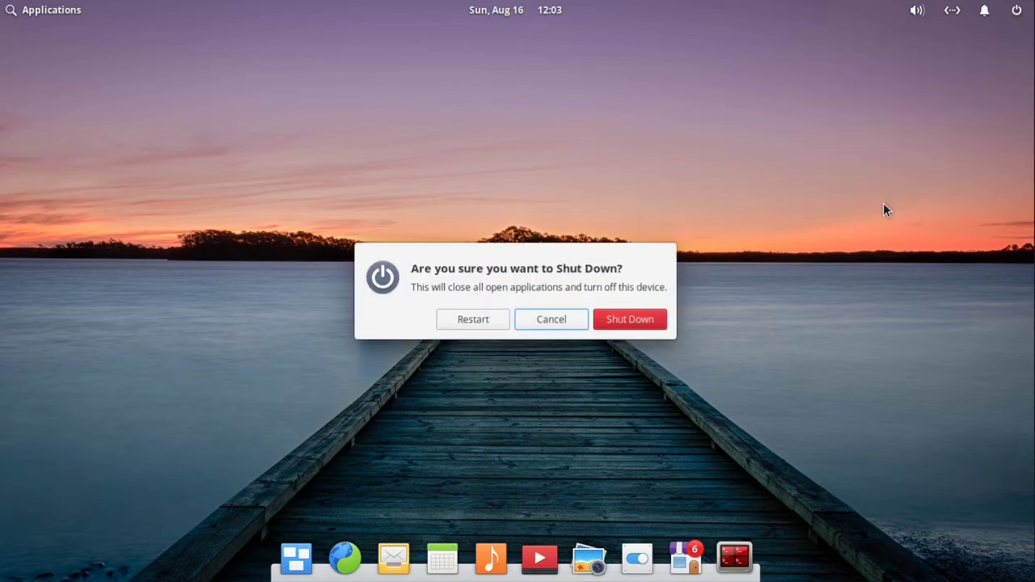
pyautogui.click(472, 321)
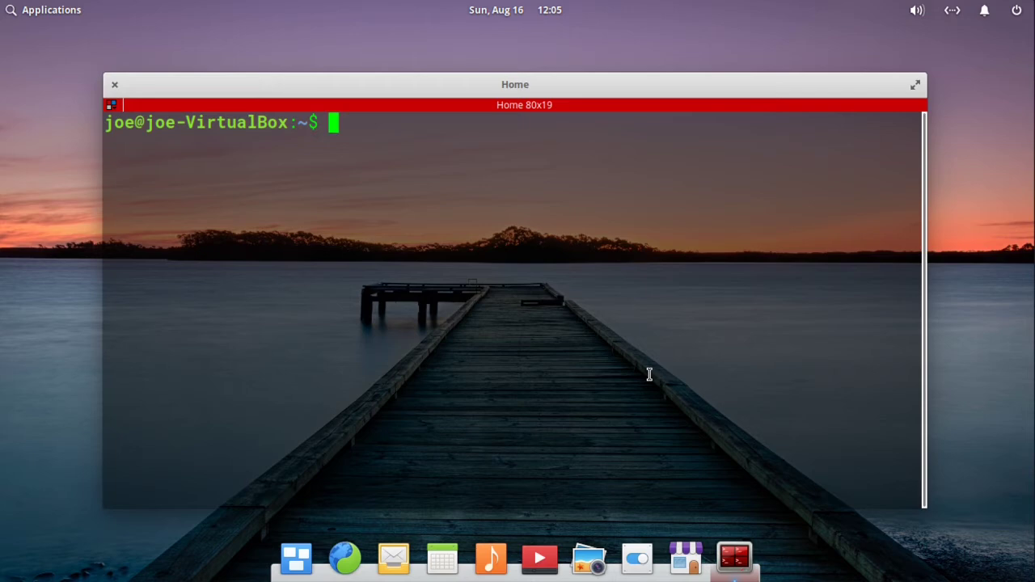
# Install com.github.micahflee.torbrowser-launcher from flathub with flatpak, auto-accepting prompts via -y.
pyautogui.write('flatp')
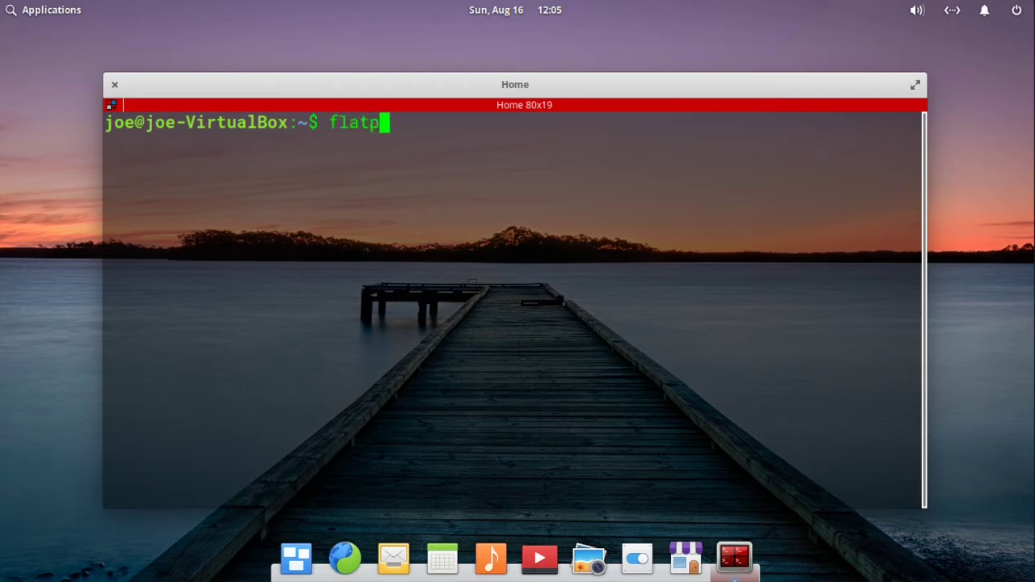
pyautogui.write('ak ins')
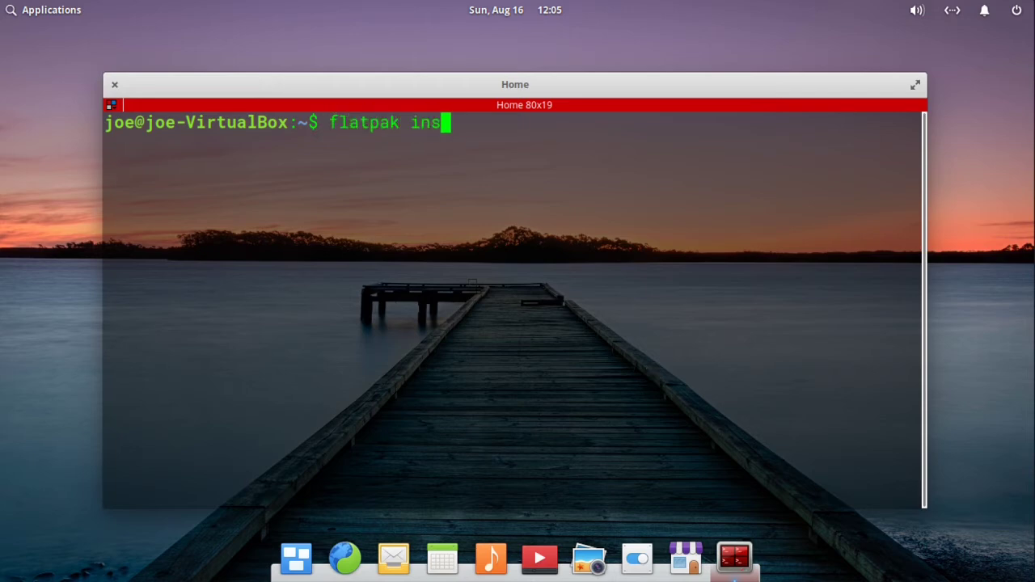
pyautogui.write('tall fl')
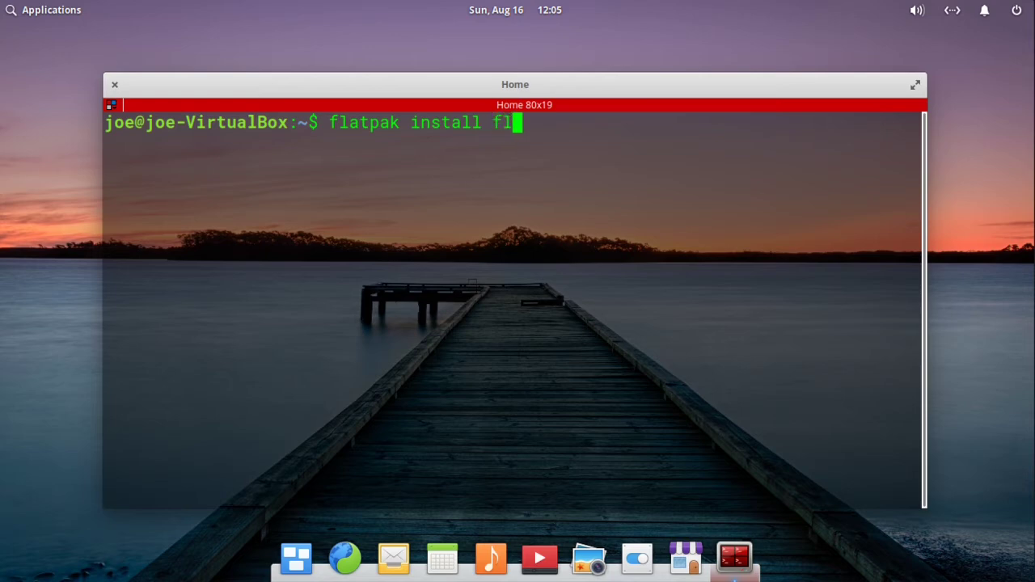
pyautogui.write('athub com.')
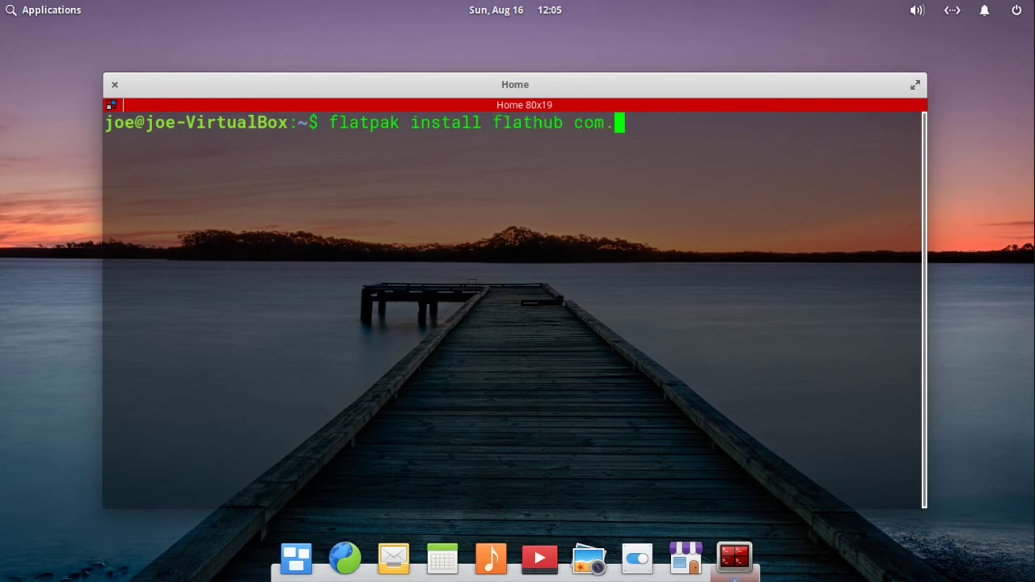
pyautogui.write('githu')
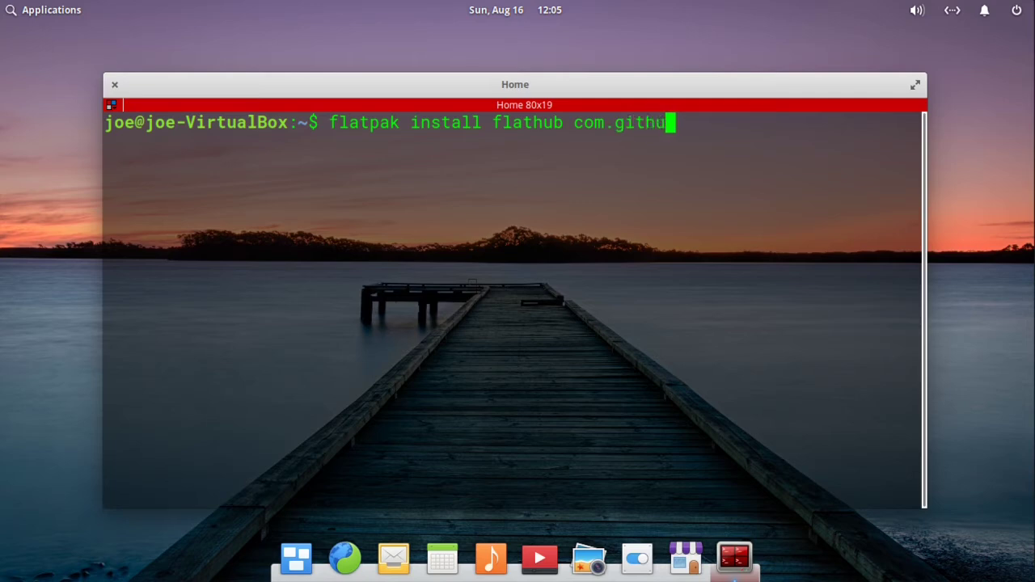
pyautogui.write('b.micahflee')
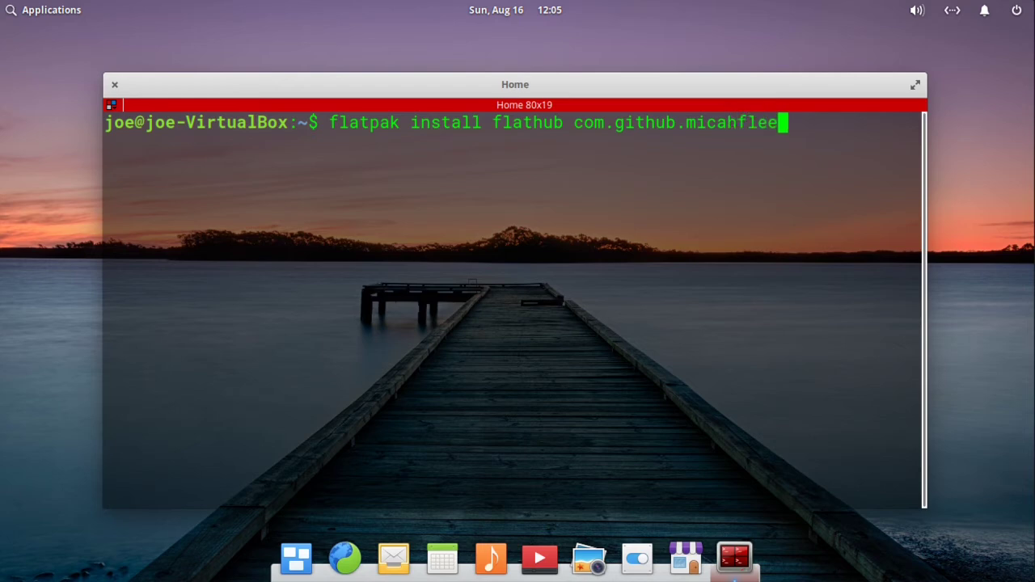
pyautogui.write('.tor')
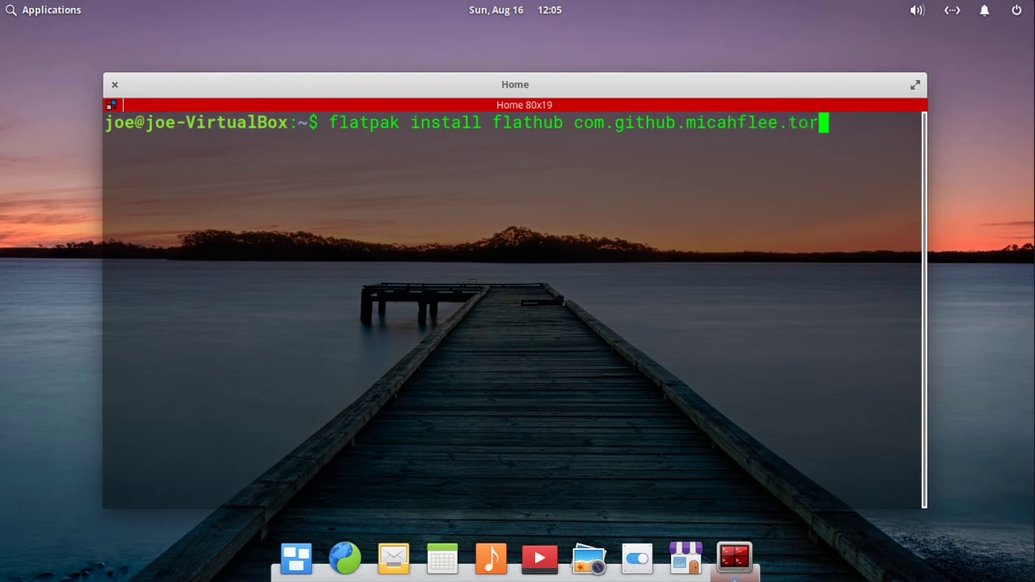
pyautogui.write('browser')
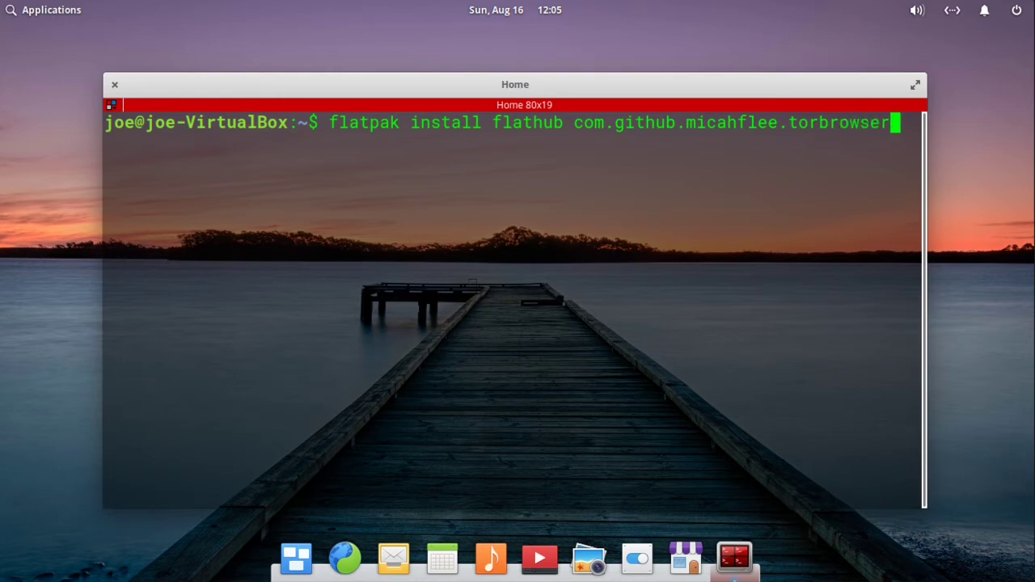
pyautogui.write('-launcher -y')
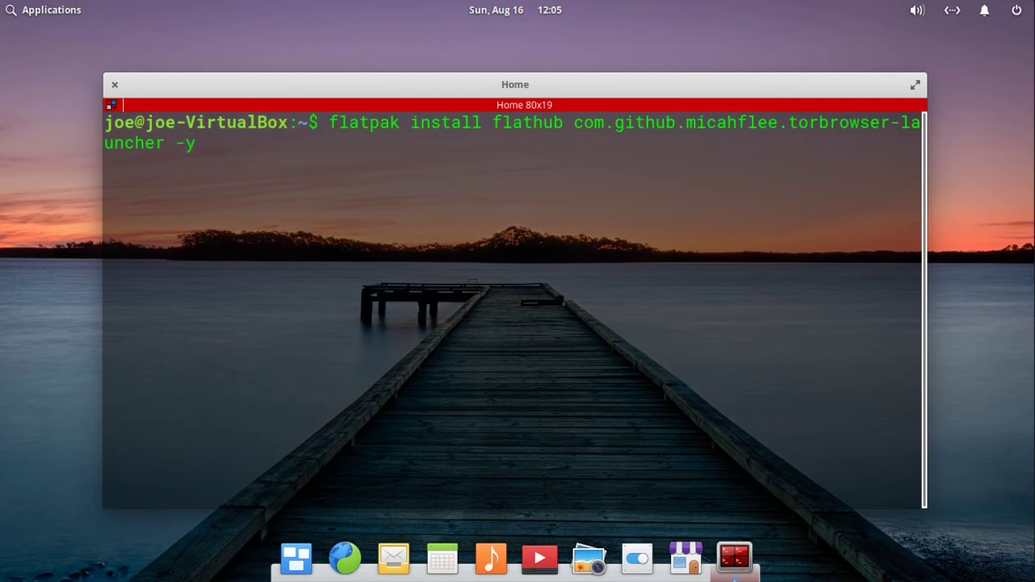
pyautogui.press('Return')
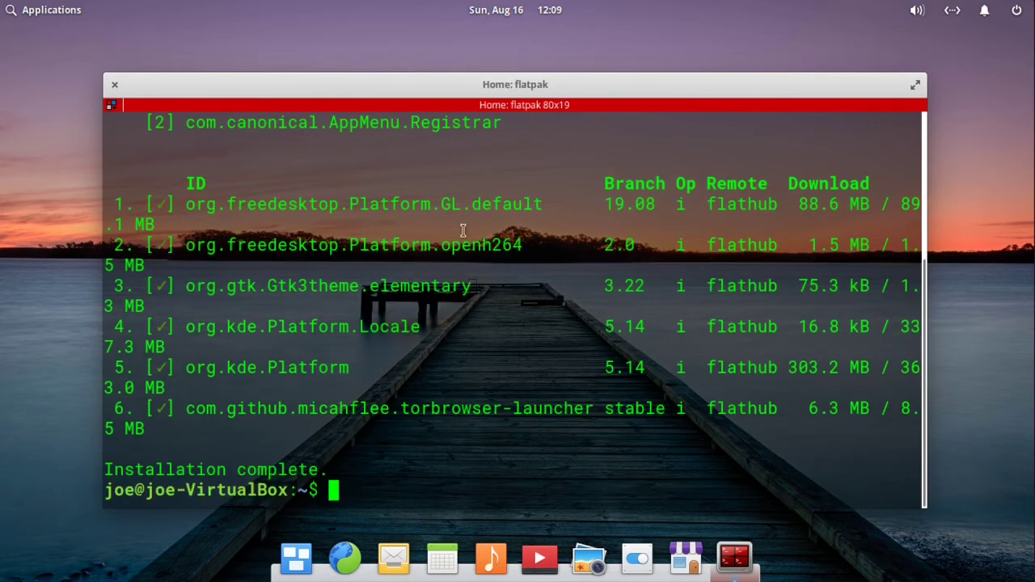
# Close the terminal once 'Installation complete.' appears.
pyautogui.click(114, 84)
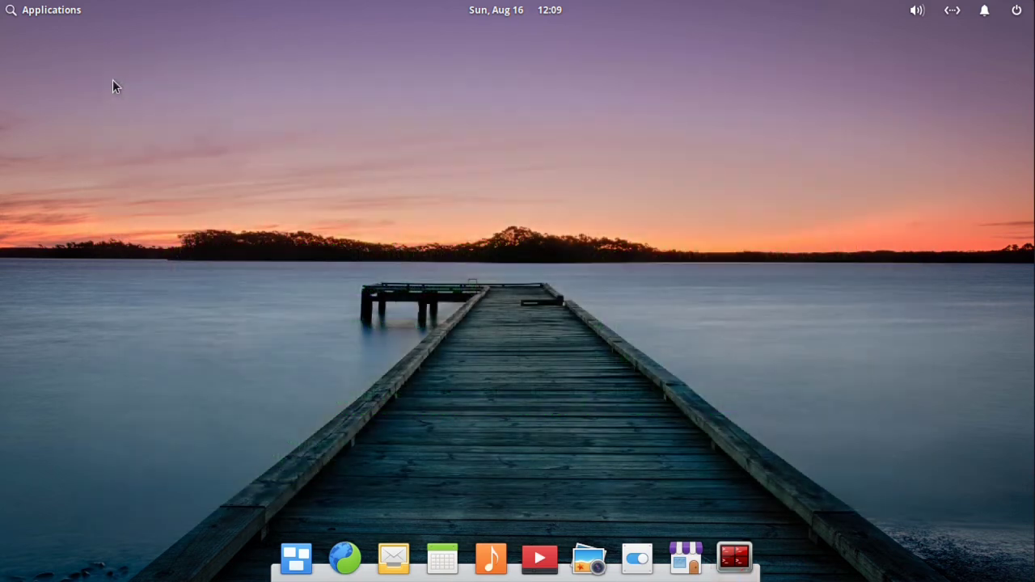
# Launch Tor Browser Launcher Settings from the second page of the Applications menu.
pyautogui.click(53, 17)
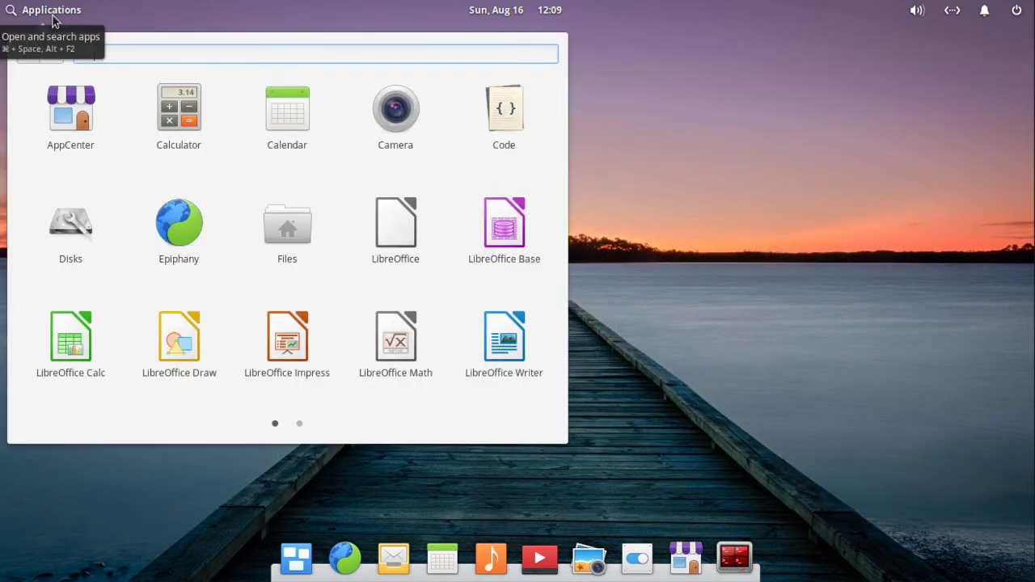
pyautogui.click(300, 424)
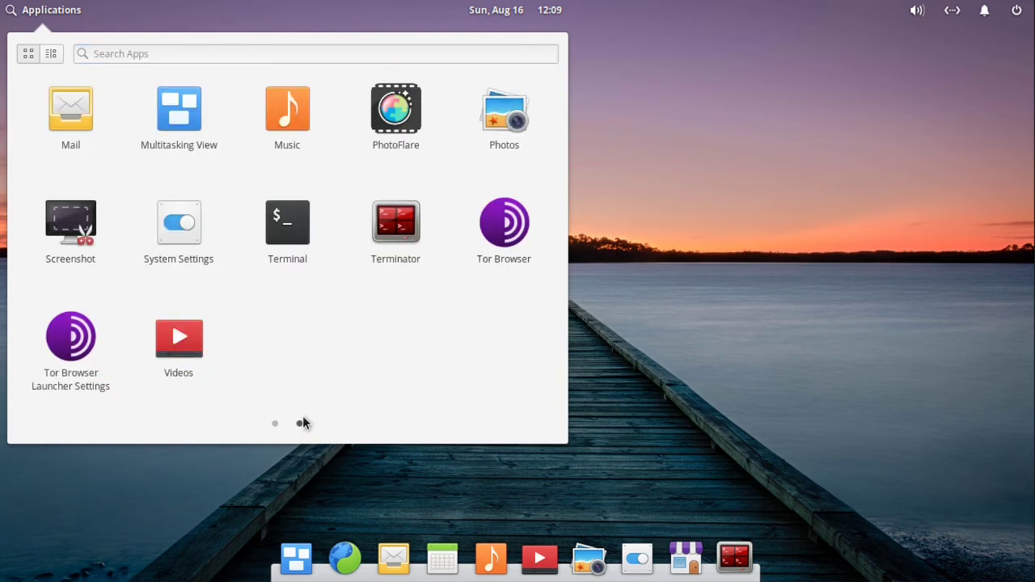
pyautogui.click(65, 340)
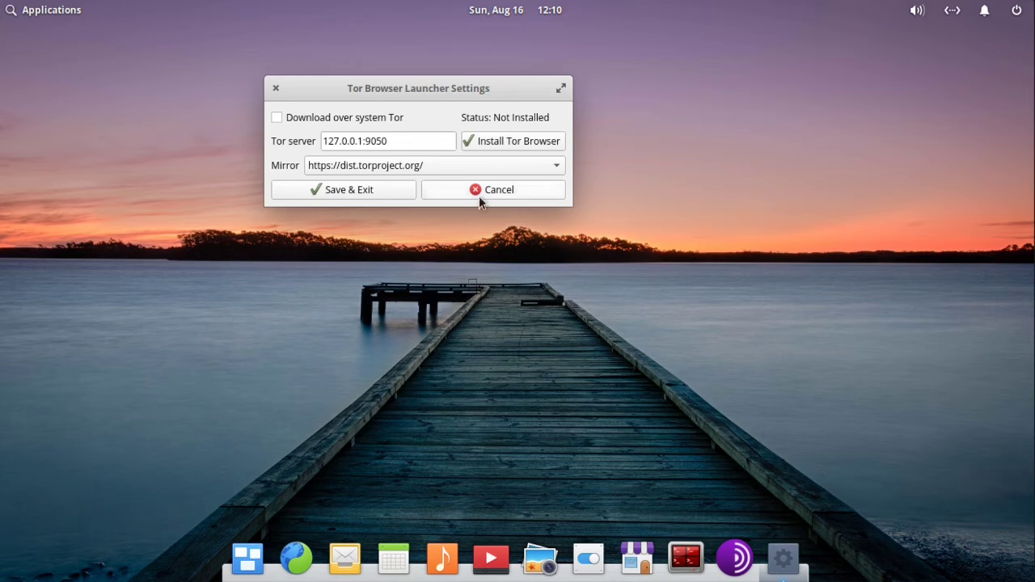
# Install Tor Browser from the launcher settings so the Connect to Tor window appears.
pyautogui.click(508, 143)
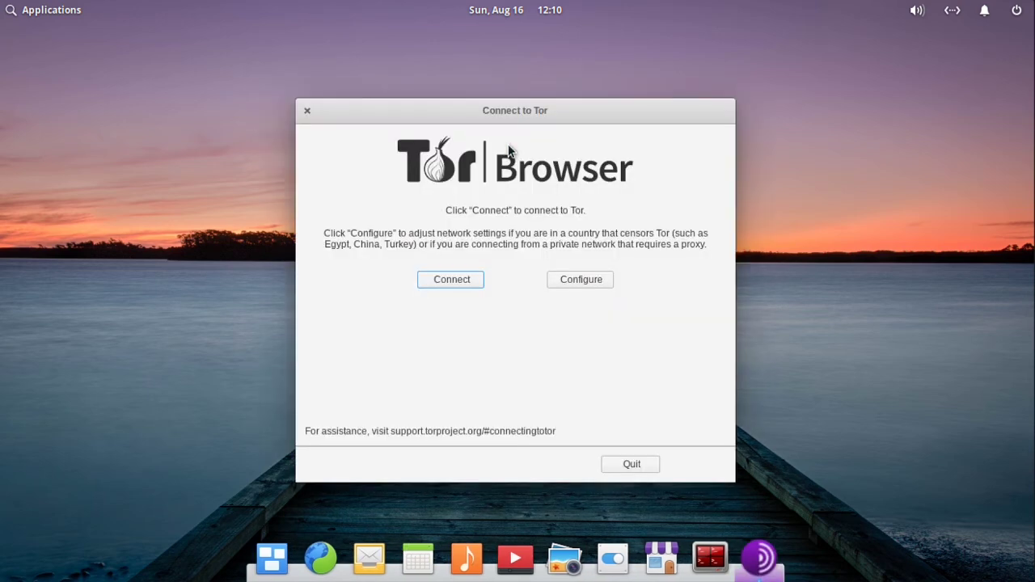
# Connect Tor Browser to the Tor network from the Connect to Tor window.
pyautogui.click(453, 281)
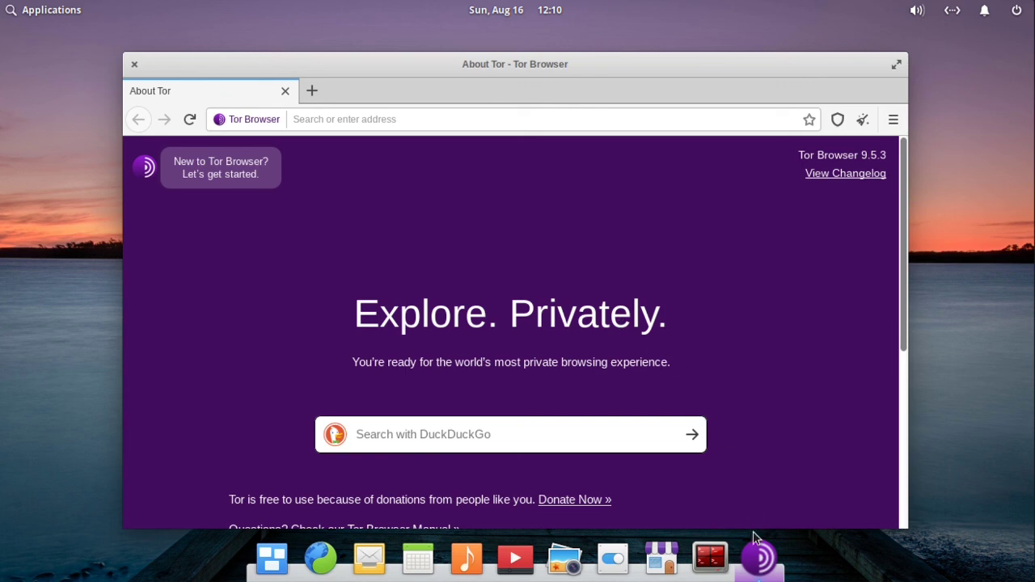
# Open the Tor Browser dock icon's Close menu, then dismiss it to keep the browser running.
pyautogui.rightClick(757, 564)
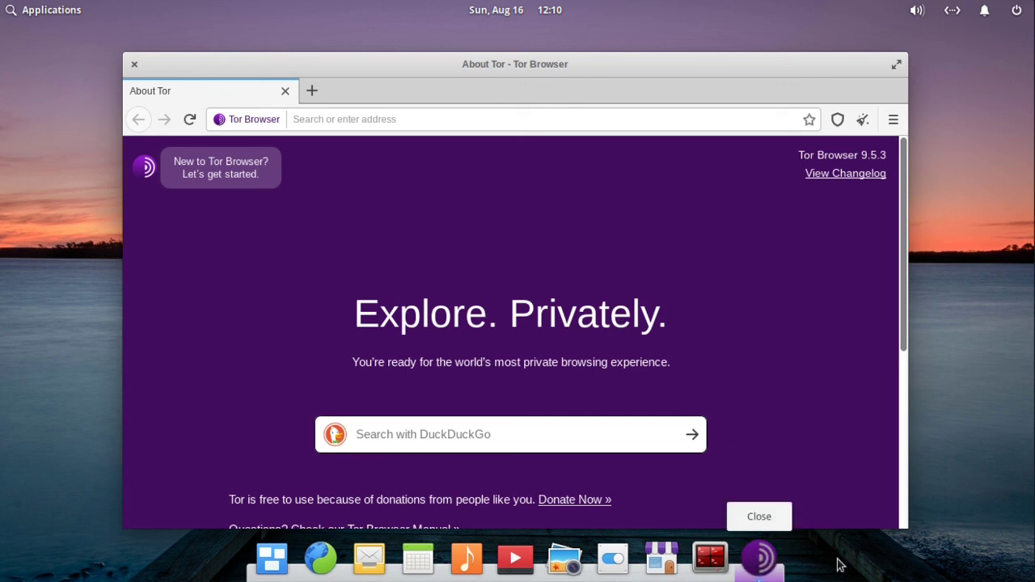
pyautogui.click(998, 462)
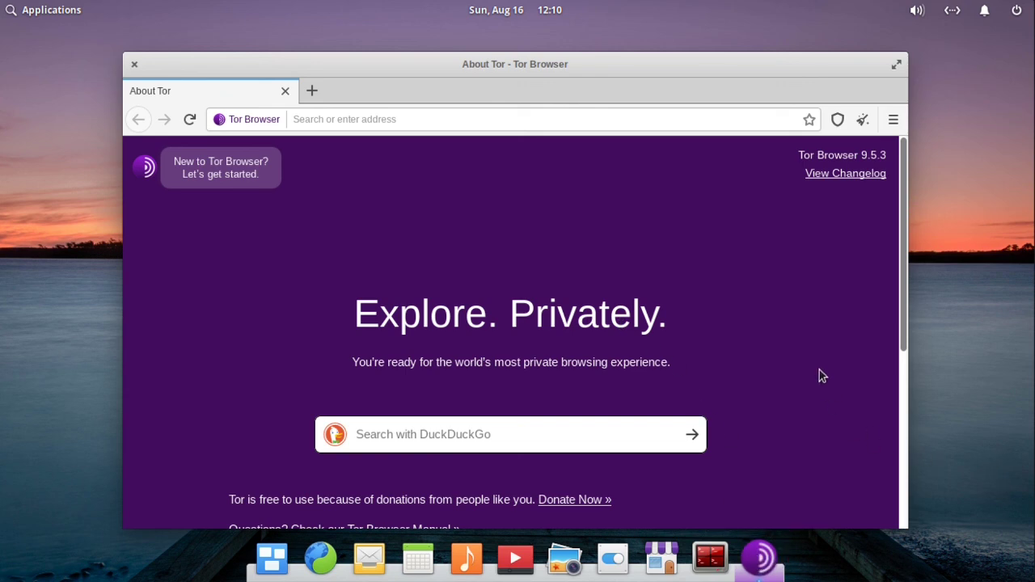